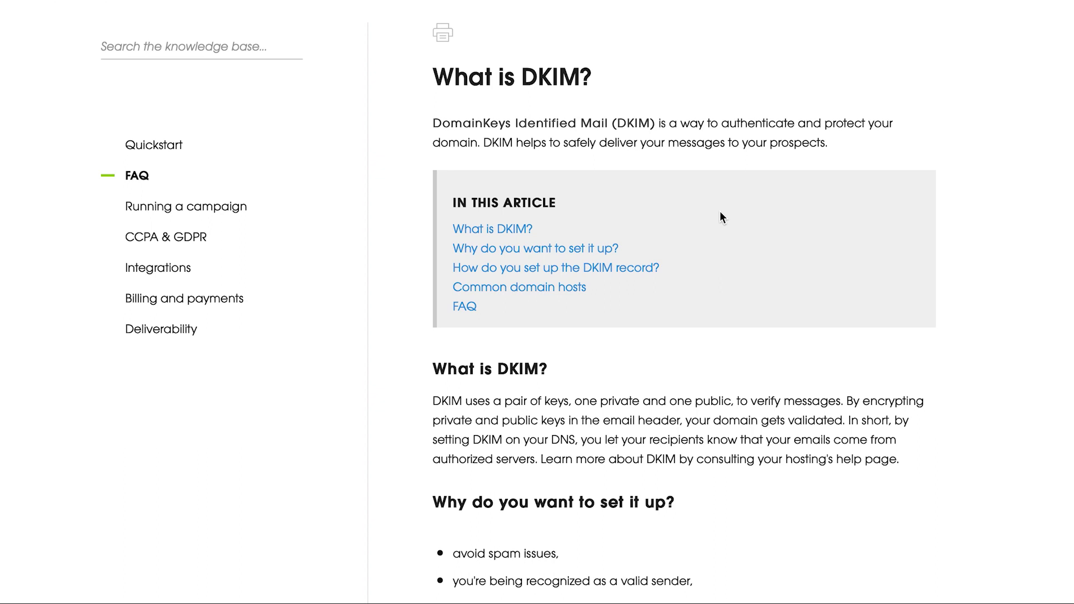
# - Read through the Woodpecker DKIM article down to the ESP guides, then bring up the Google Admin console
pyautogui.scroll(-9, 720, 212)
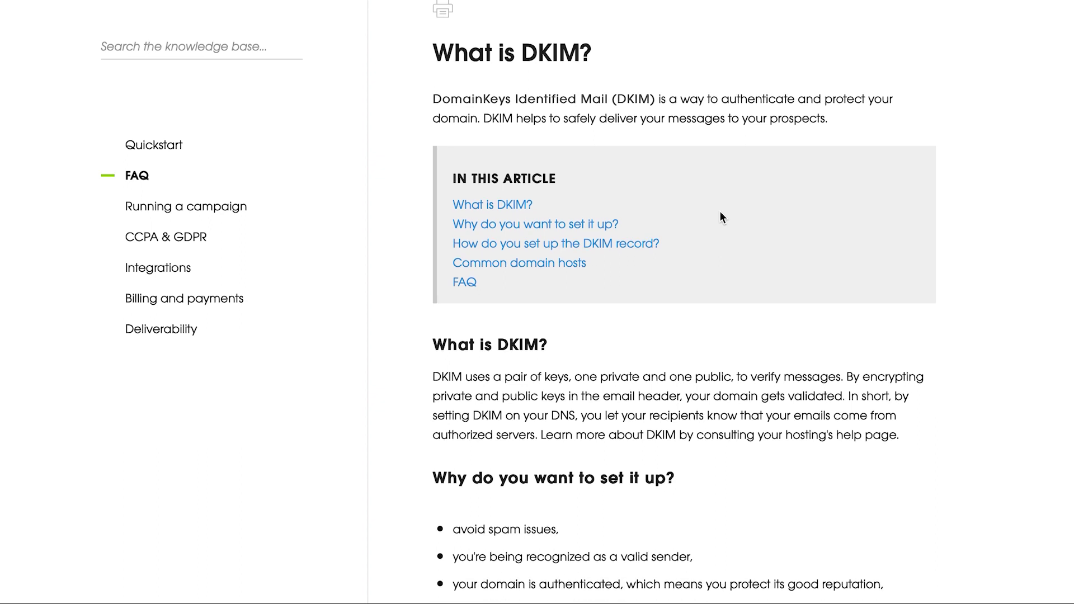
pyautogui.scroll(-14, 720, 210)
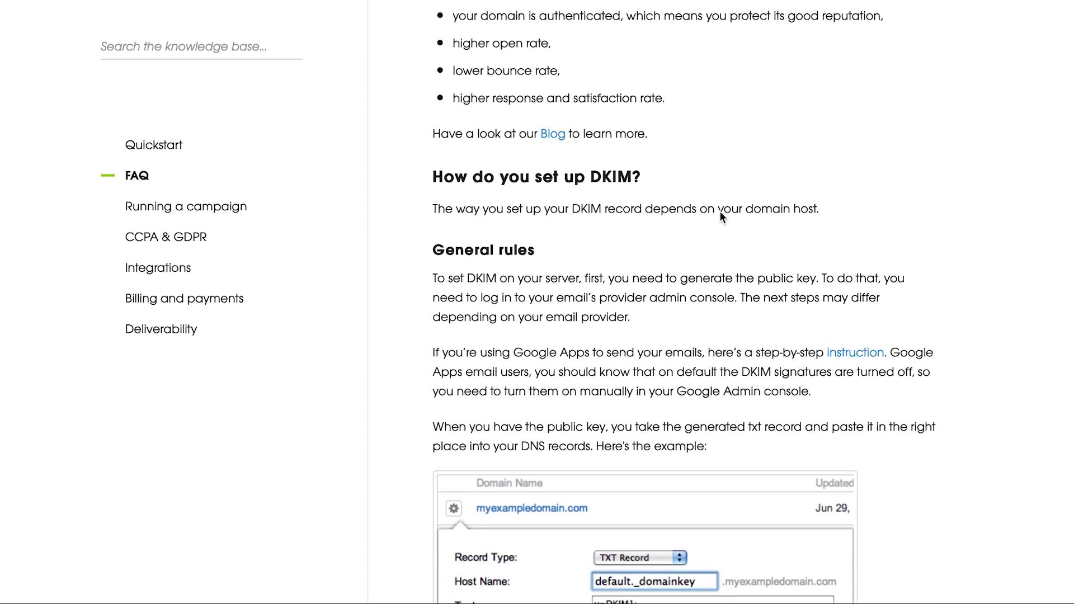
pyautogui.scroll(-3, 721, 215)
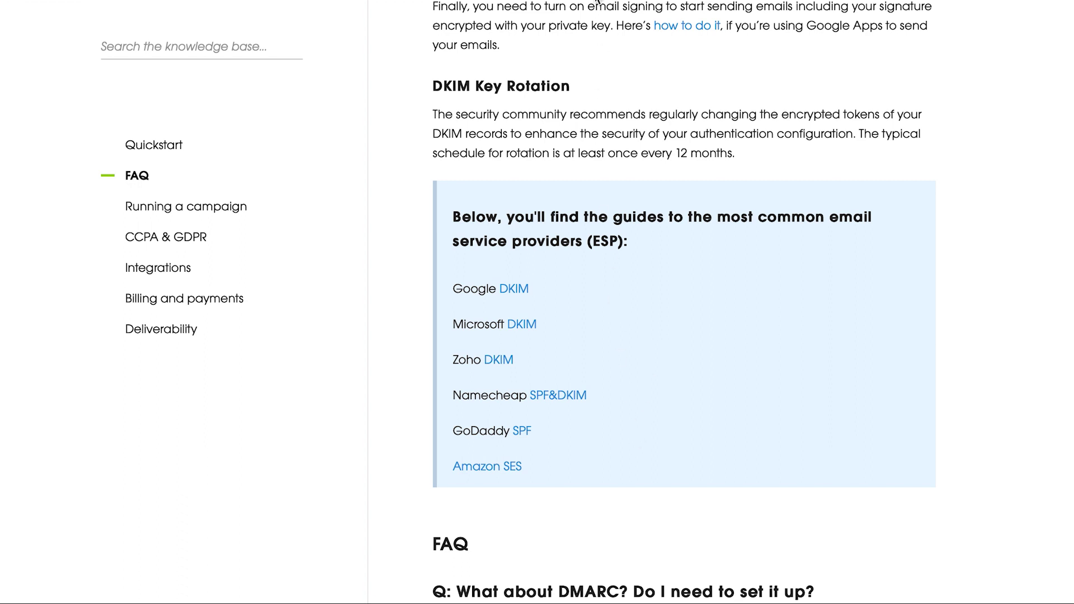
pyautogui.click(595, 1)
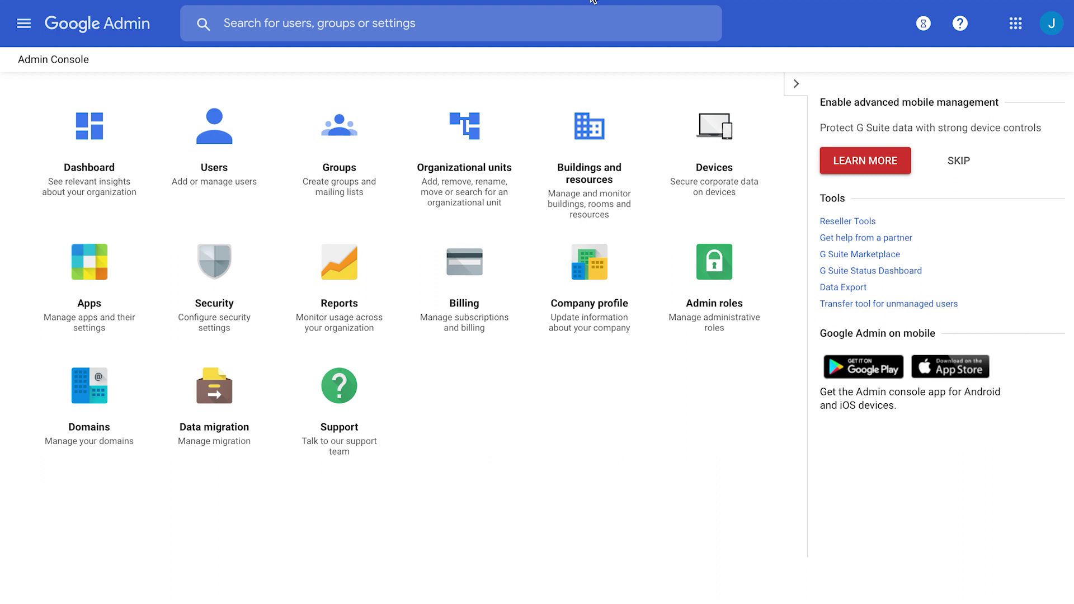
# - Go to Apps > G Suite > Gmail and open the Authenticate email (DKIM) settings
pyautogui.click(24, 27)
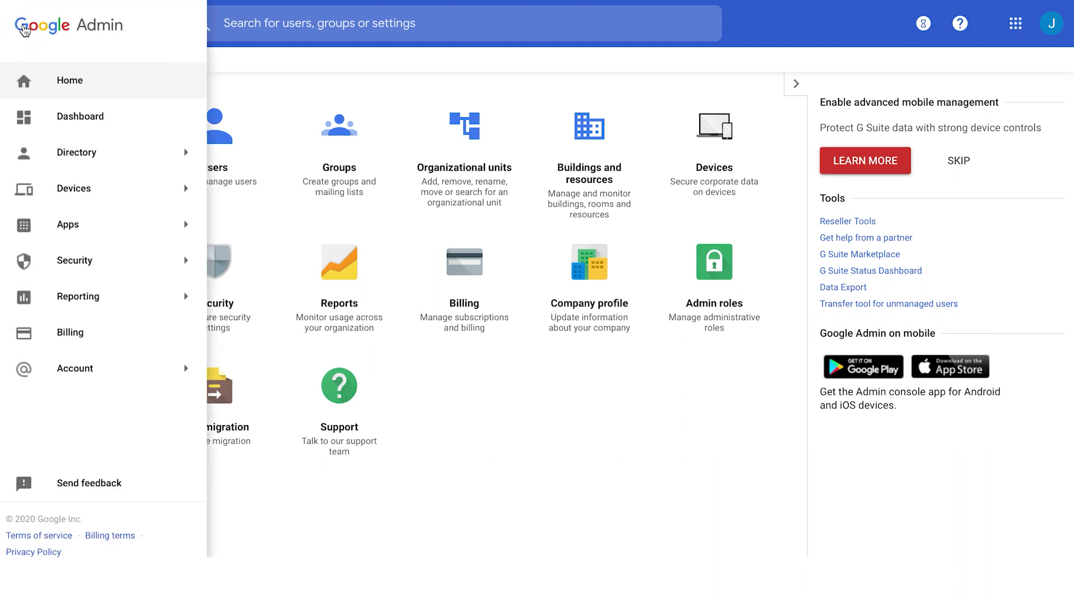
pyautogui.moveTo(73, 225)
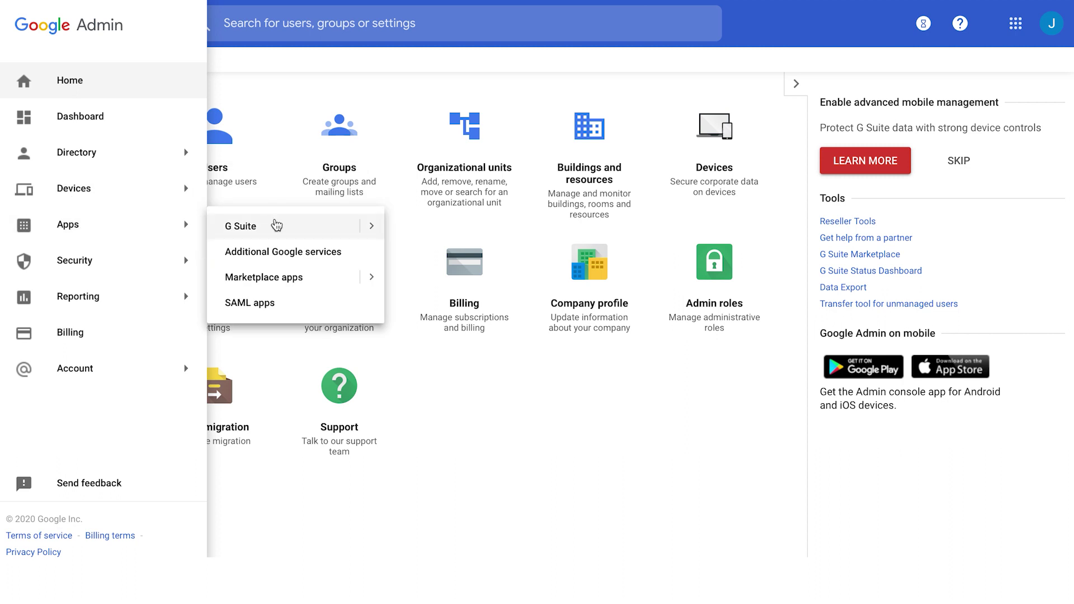
pyautogui.click(372, 225)
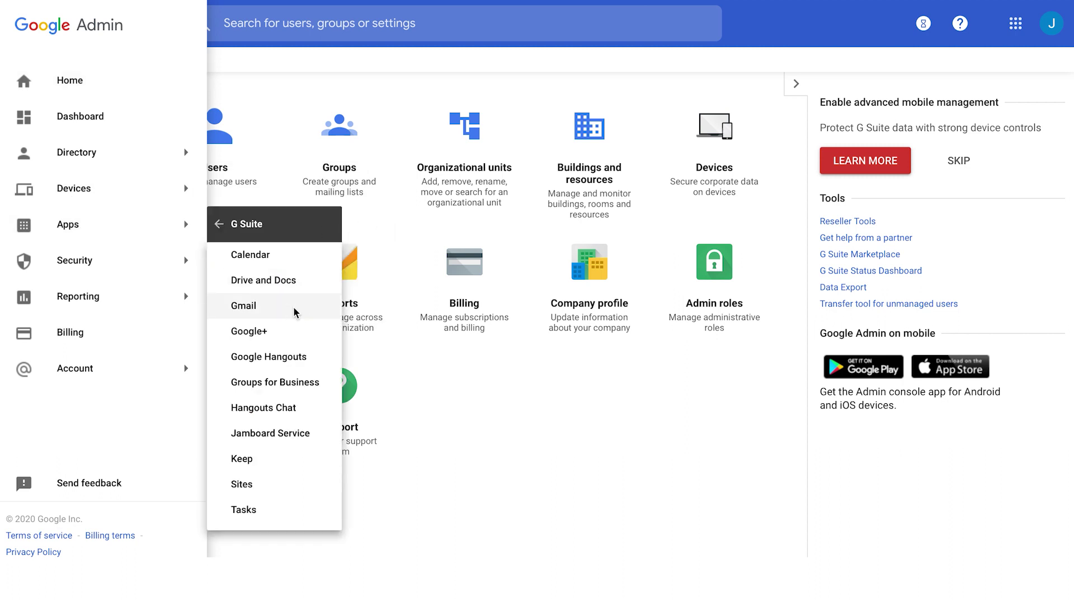
pyautogui.click(295, 312)
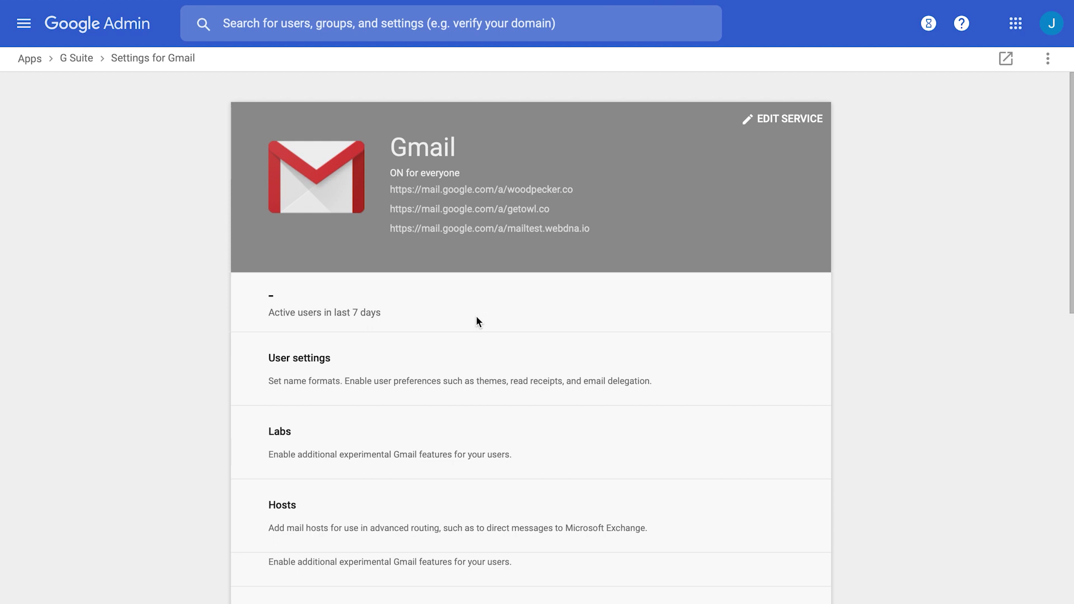
pyautogui.scroll(-5, 477, 319)
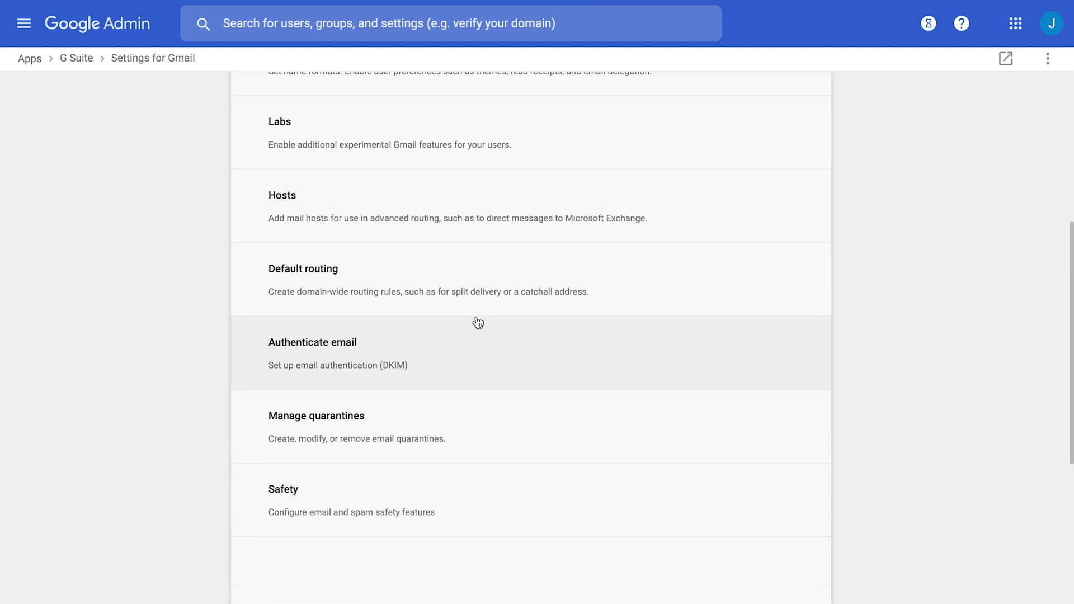
pyautogui.click(411, 340)
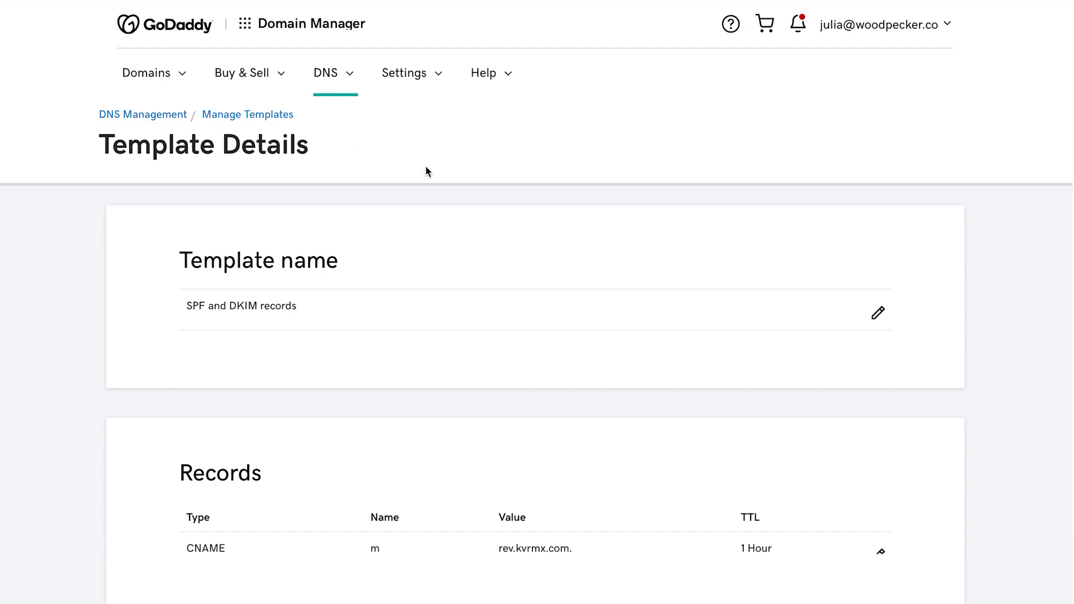
# - Add a new TXT record to GoDaddy's SPF and DKIM records template
pyautogui.scroll(-3, 426, 171)
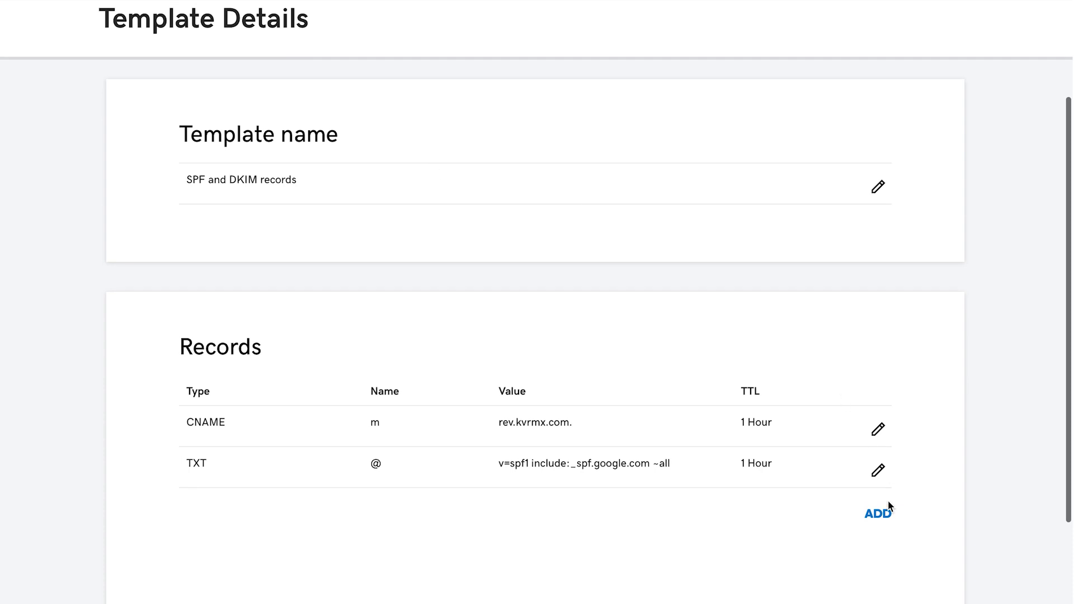
pyautogui.click(878, 513)
pyautogui.scroll(-3, 660, 431)
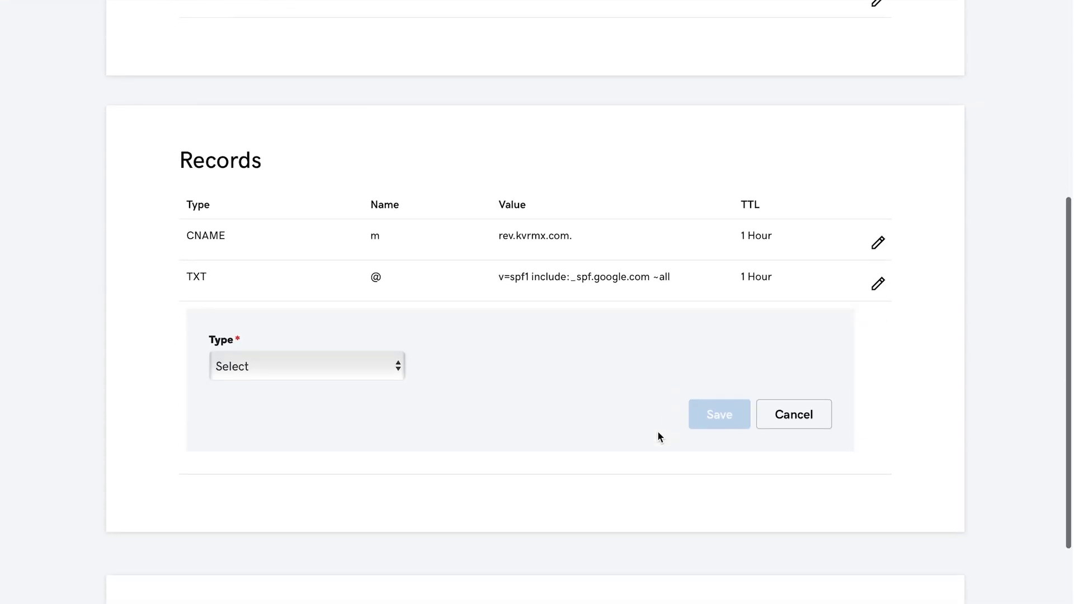
pyautogui.click(389, 369)
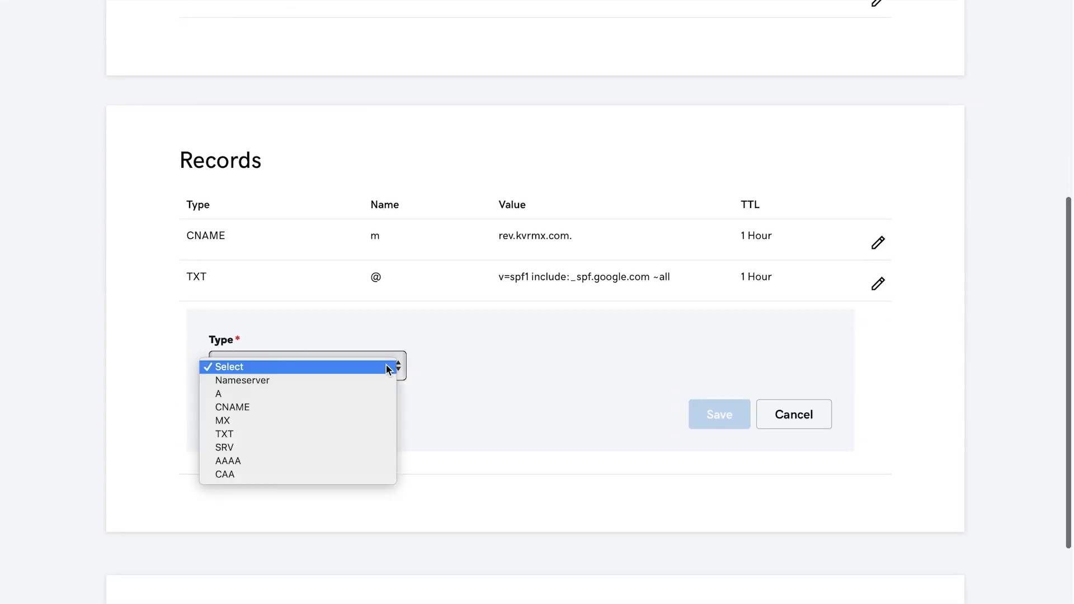
pyautogui.click(361, 434)
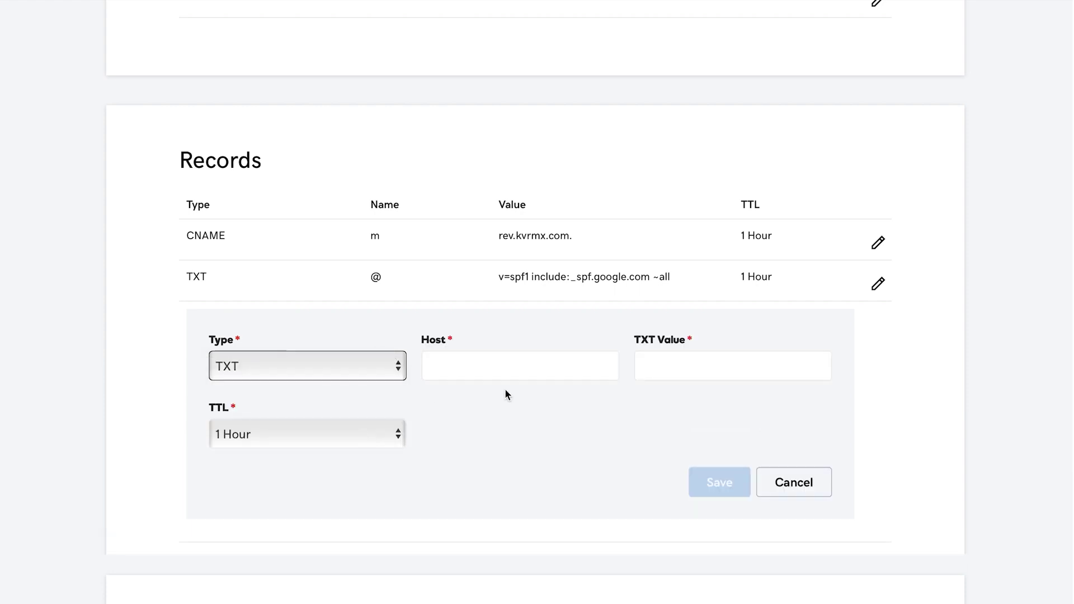
# - Set the new record's Host to google._domainkey, copied from Google Admin
pyautogui.click(592, 1)
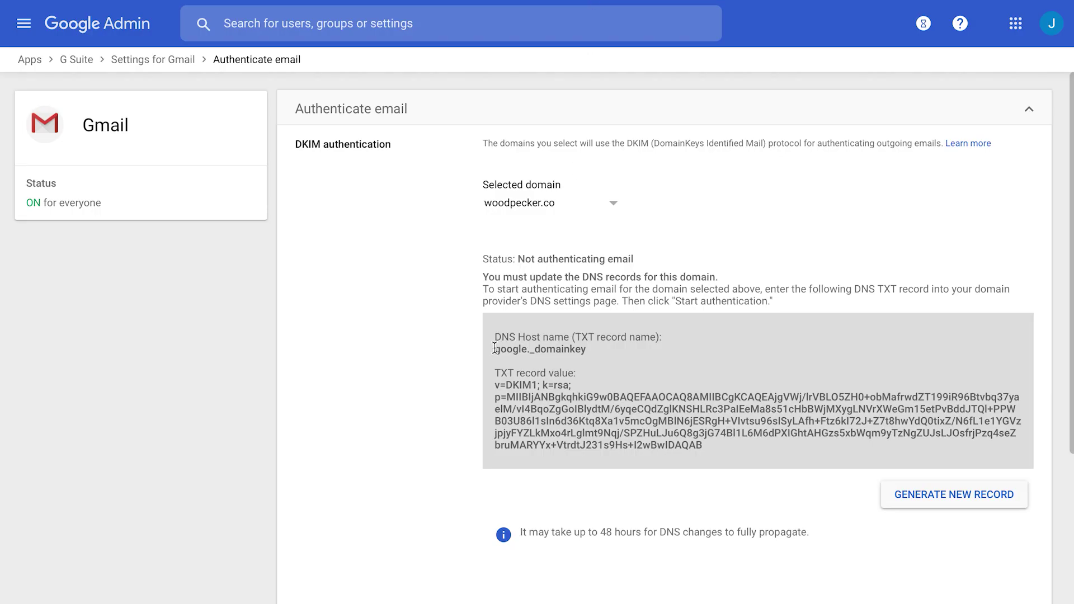
pyautogui.moveTo(495, 349); pyautogui.dragTo(597, 349)
pyautogui.hotkey('ctrl', 'c')
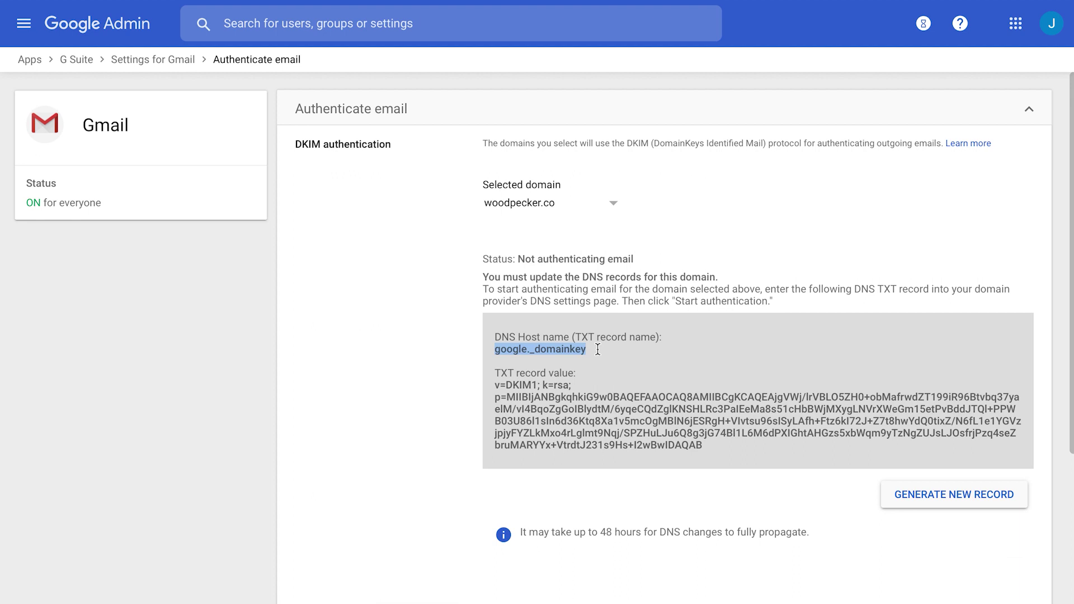
pyautogui.click(788, 4)
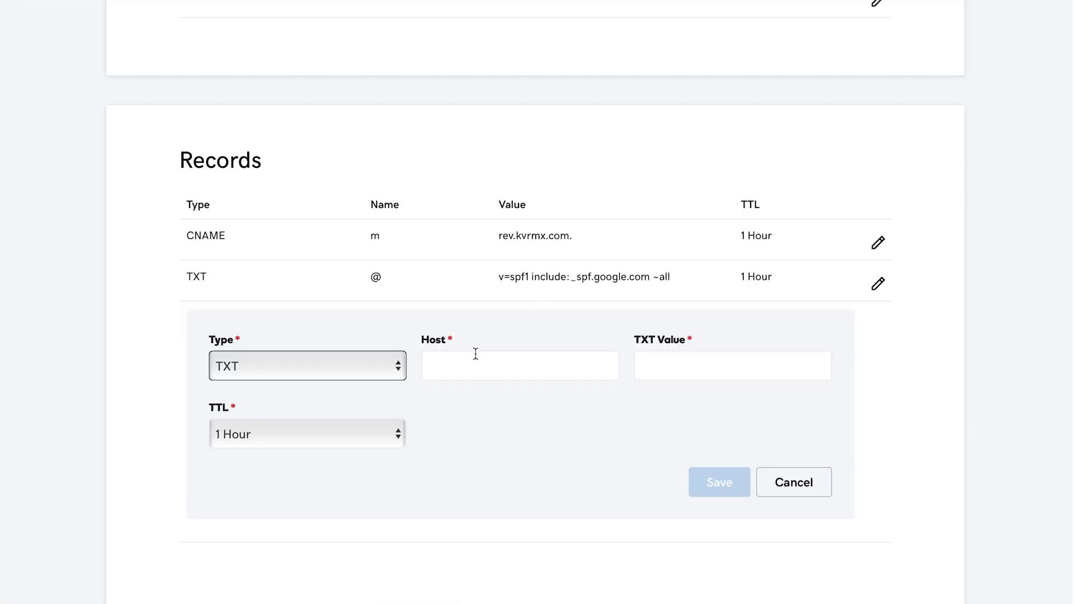
pyautogui.click(466, 368)
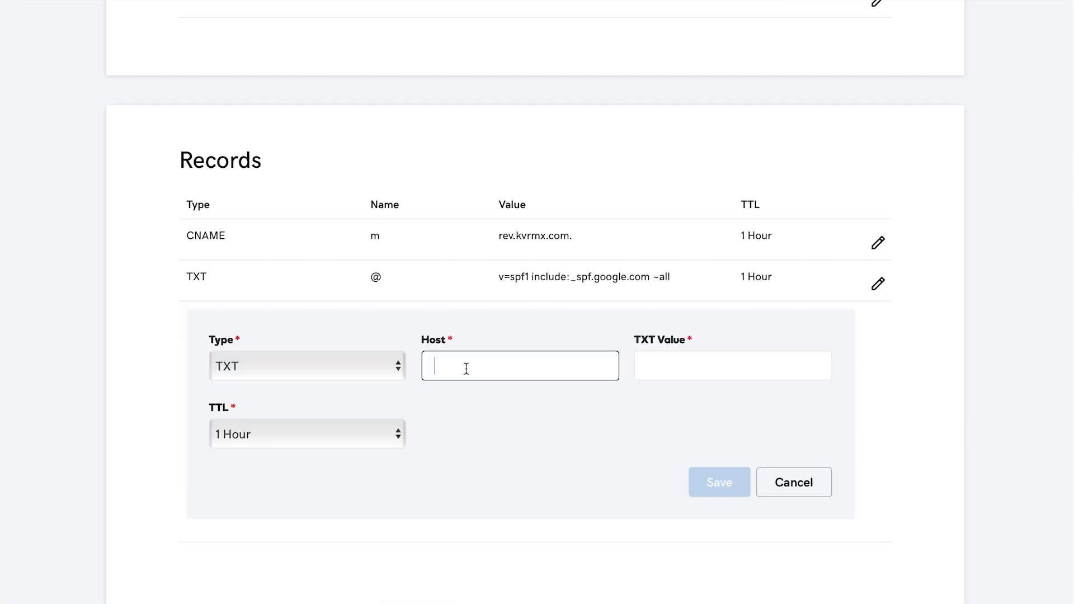
pyautogui.hotkey('ctrl', 'v')
# - Paste the Google DKIM key as the TXT Value and save the record
pyautogui.click(552, 1)
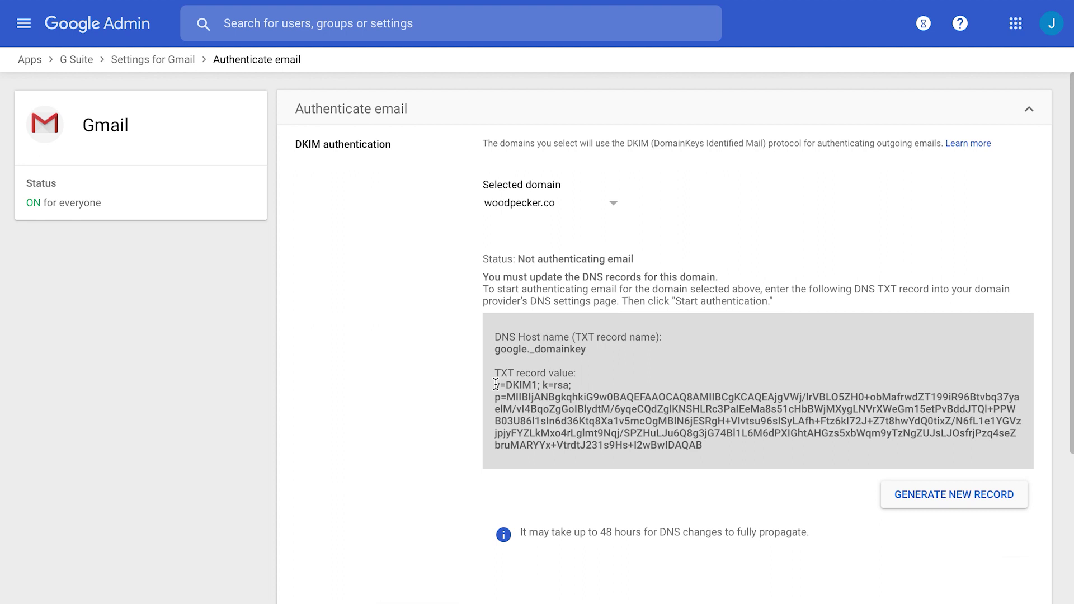
pyautogui.moveTo(496, 385); pyautogui.dragTo(715, 445)
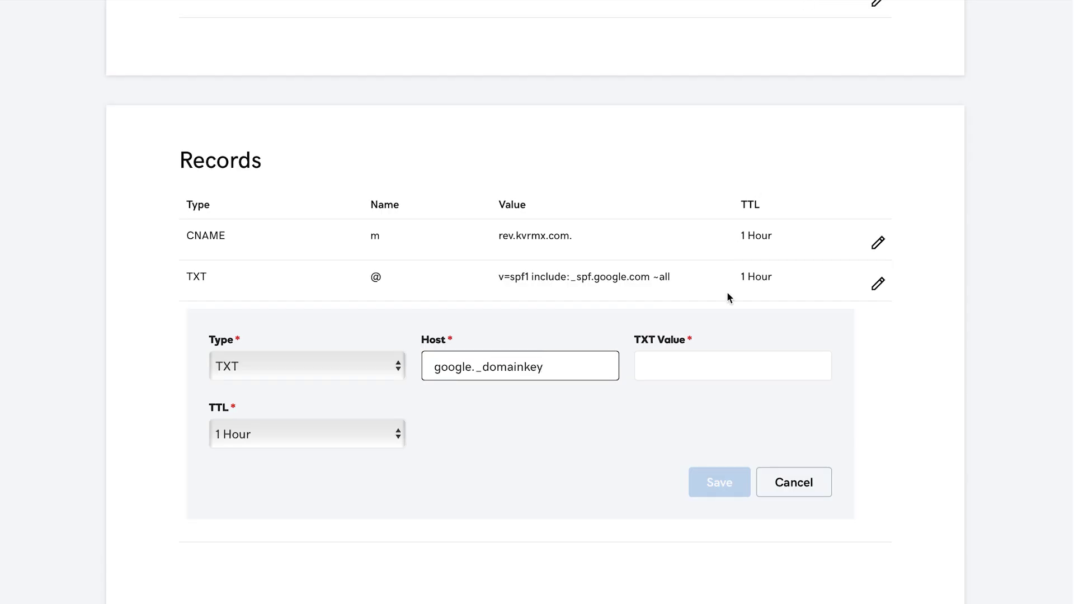
pyautogui.click(697, 371)
pyautogui.hotkey('ctrl', 'v')
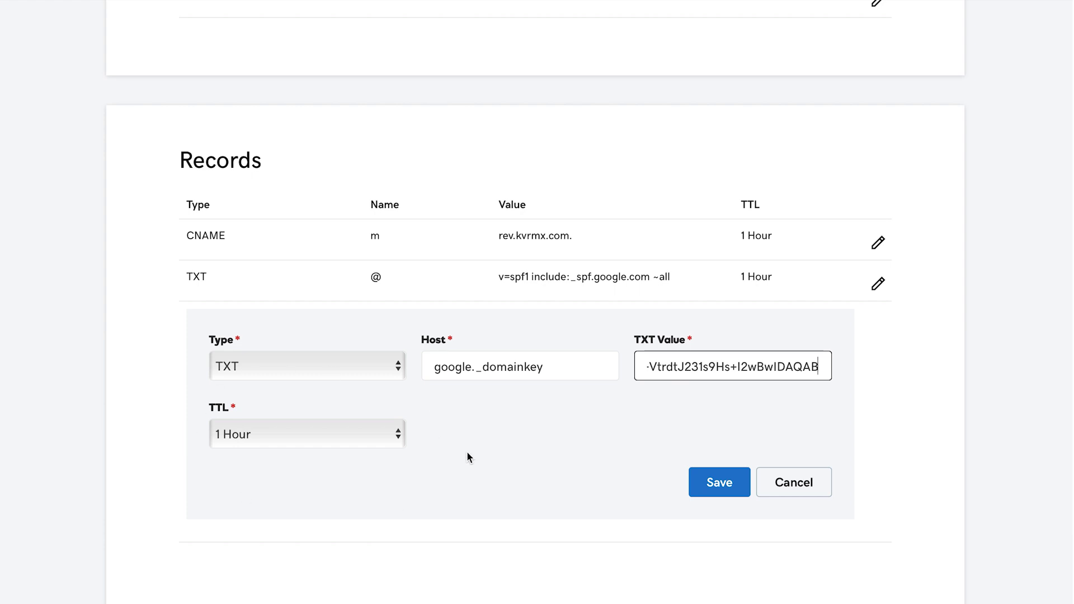
pyautogui.click(702, 484)
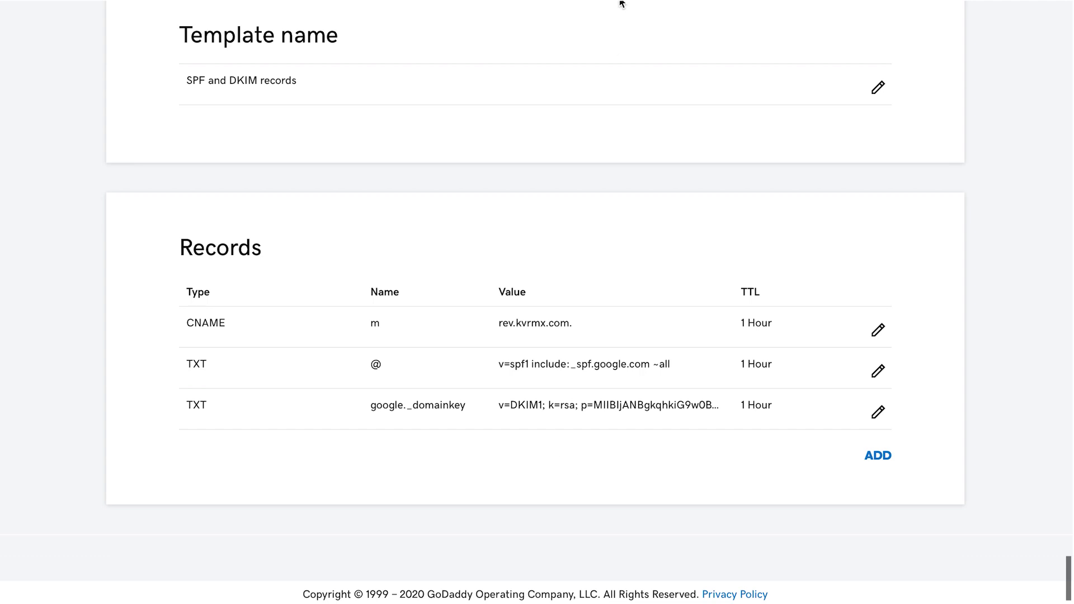
# - Start DKIM authentication for woodpecker.co in Google Admin's Gmail settings
pyautogui.hotkey('ctrl', 'Tab')
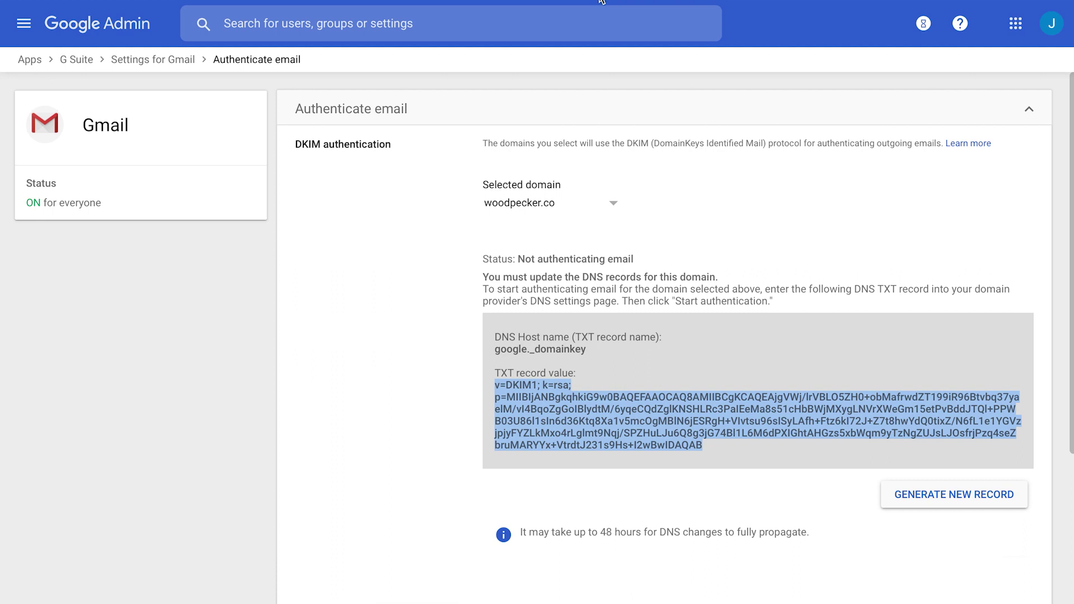
pyautogui.scroll(-2, 356, 364)
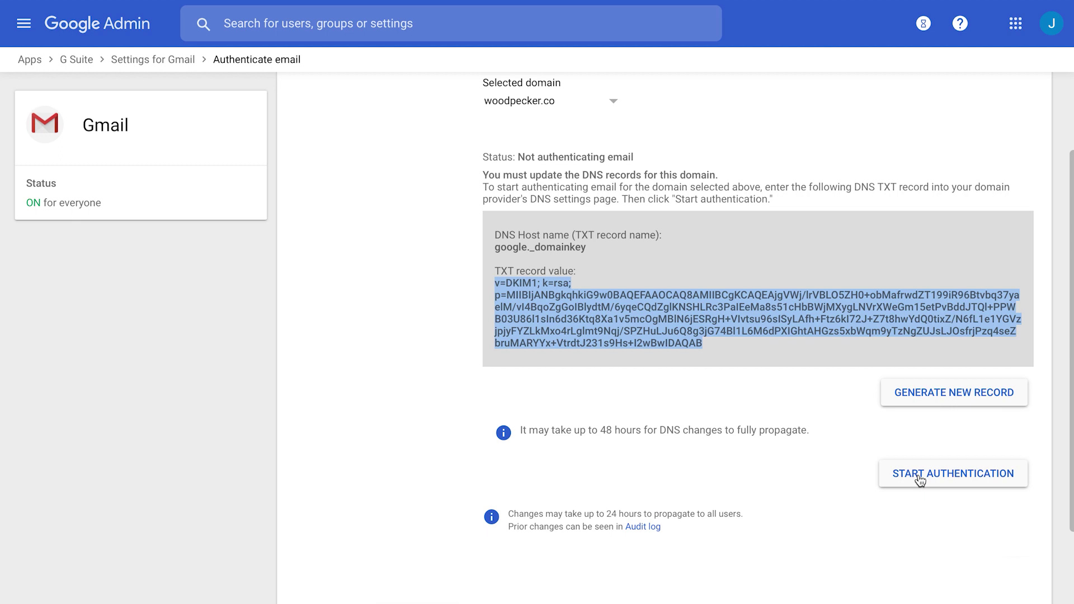
pyautogui.click(920, 480)
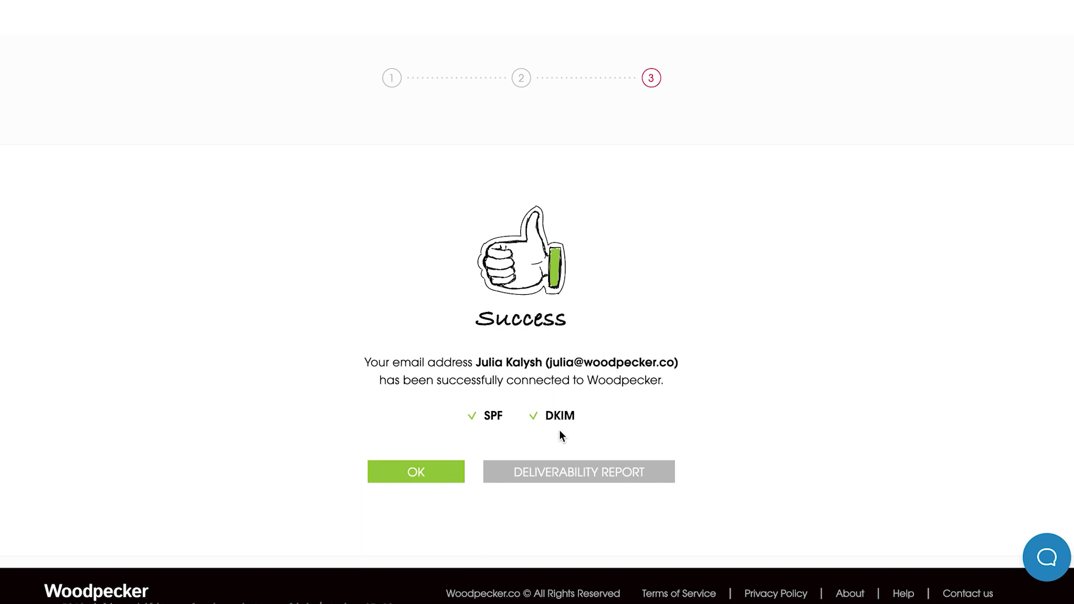
# - Open the account's Deliverability report and review the passing SPF and DKIM checks
pyautogui.click(562, 473)
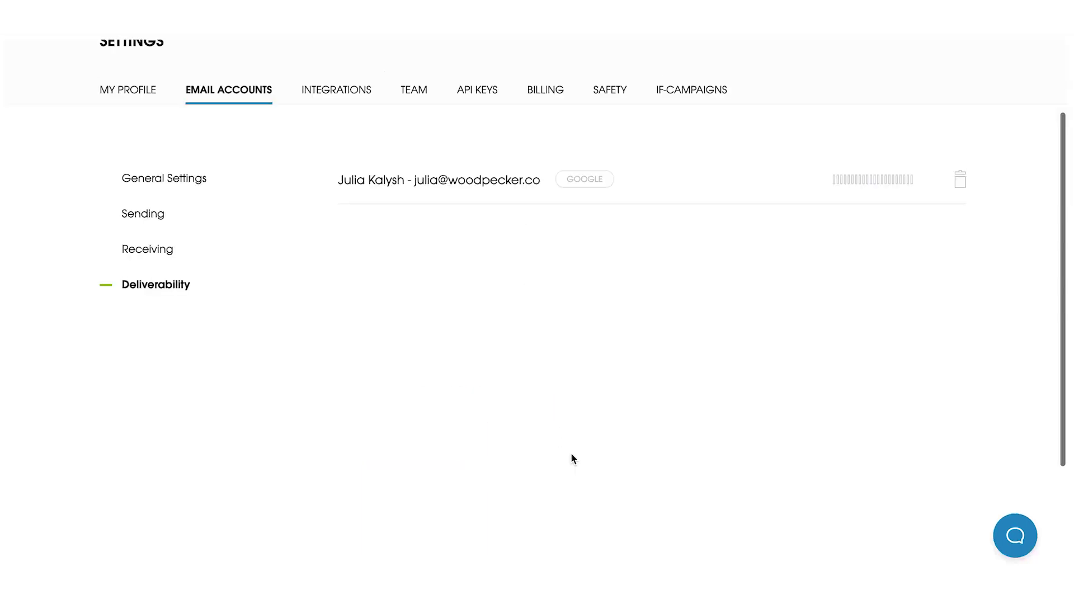
pyautogui.scroll(3, 313, 240)
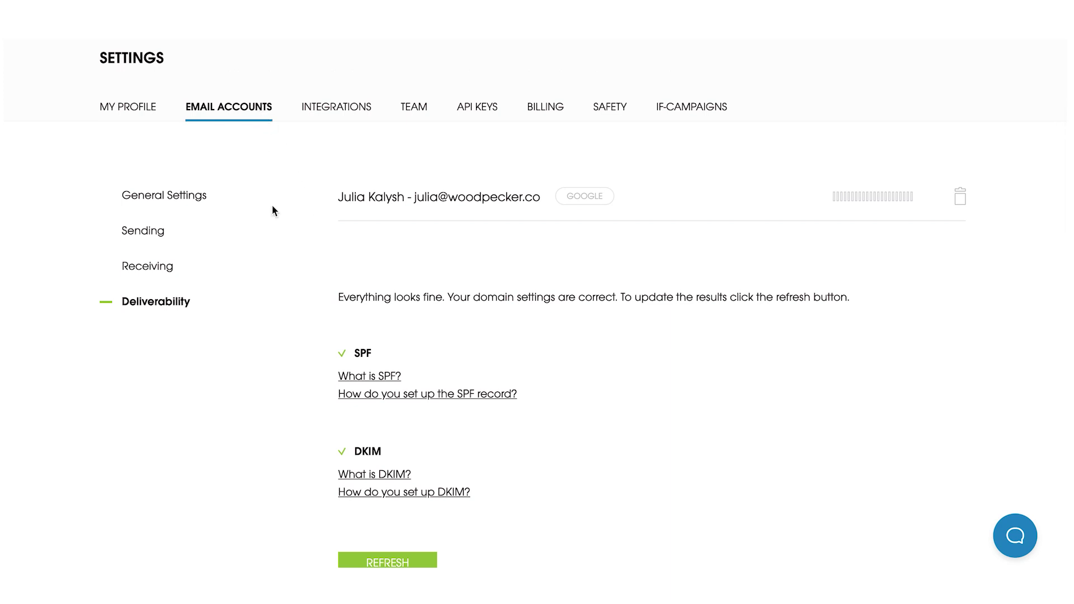
pyautogui.scroll(-1, 283, 272)
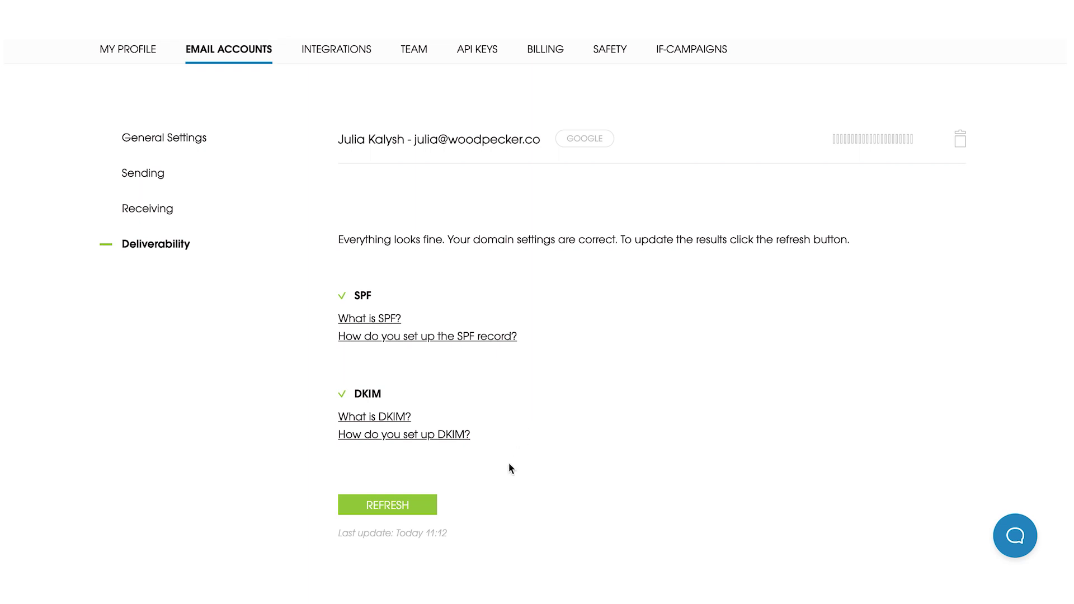
# - Refresh the Deliverability checks to rerun SPF and DKIM verification
pyautogui.click(390, 505)
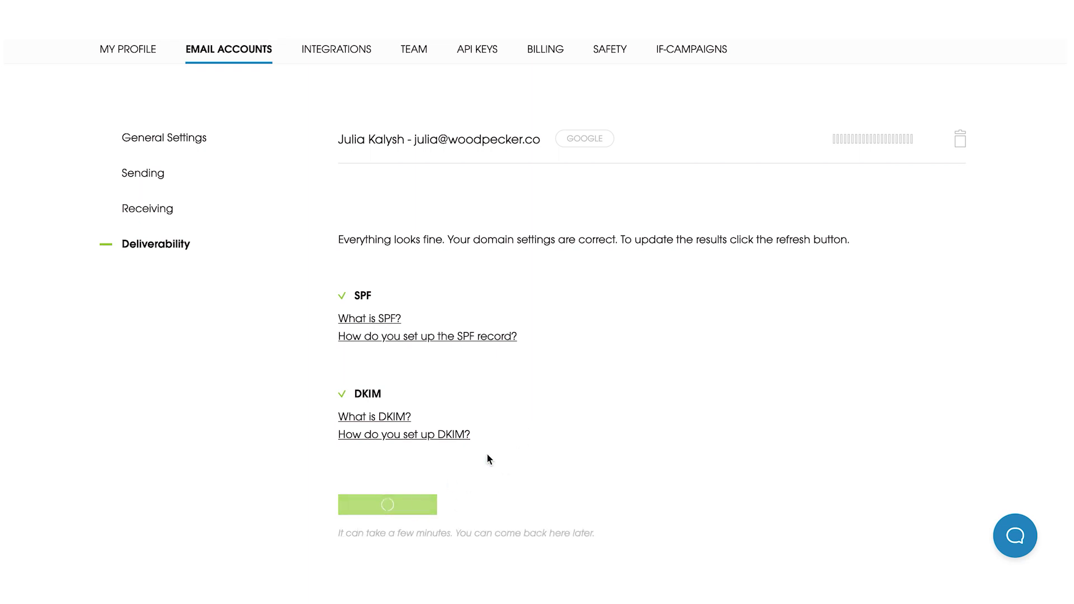